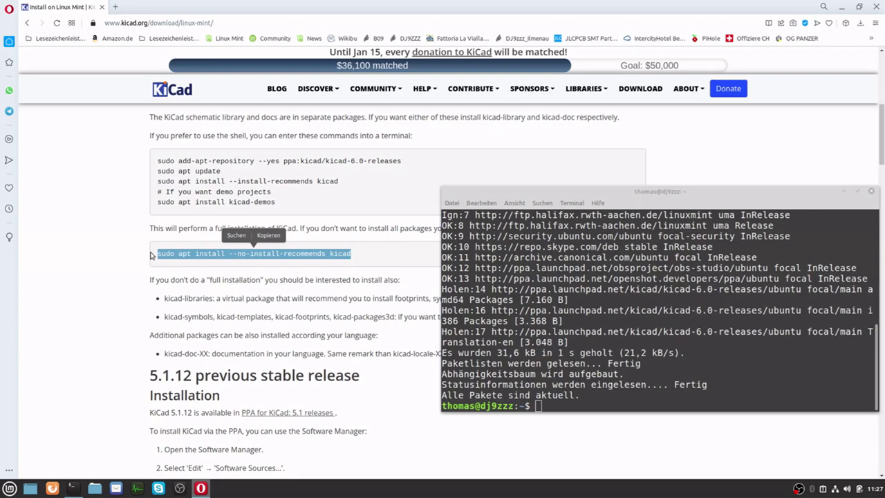
click(392, 195)
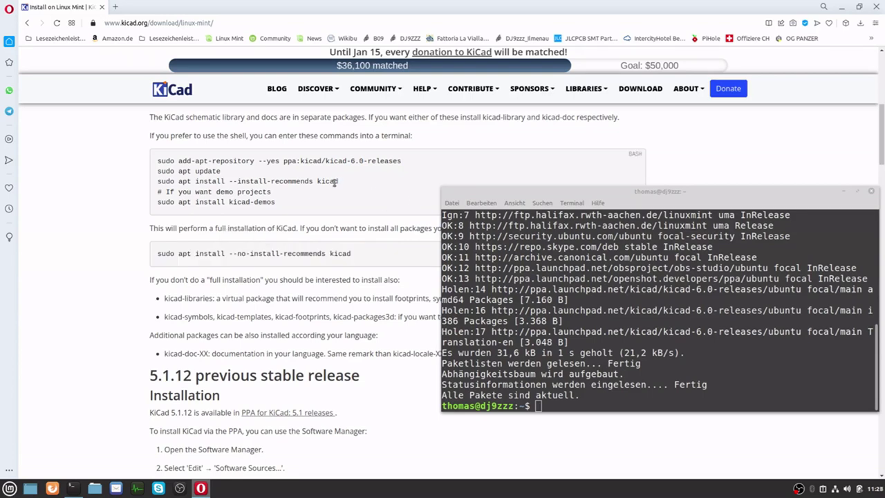
drag(339, 182, 140, 185)
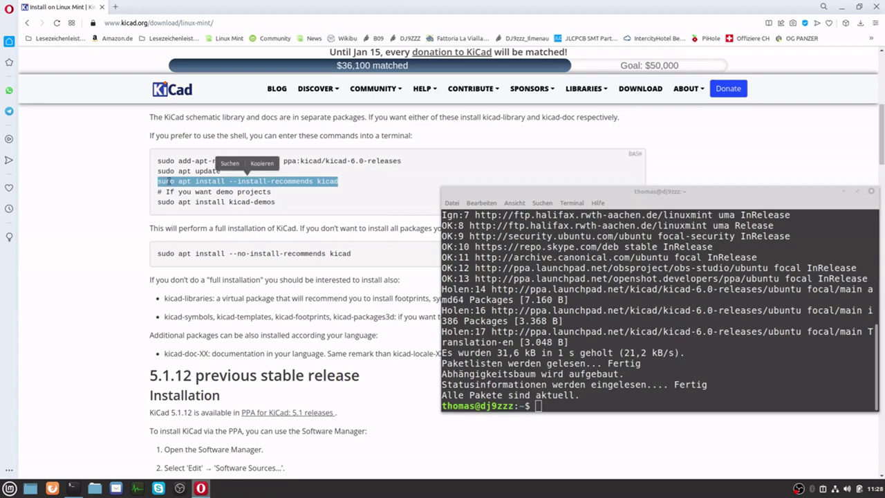
drag(356, 257, 147, 257)
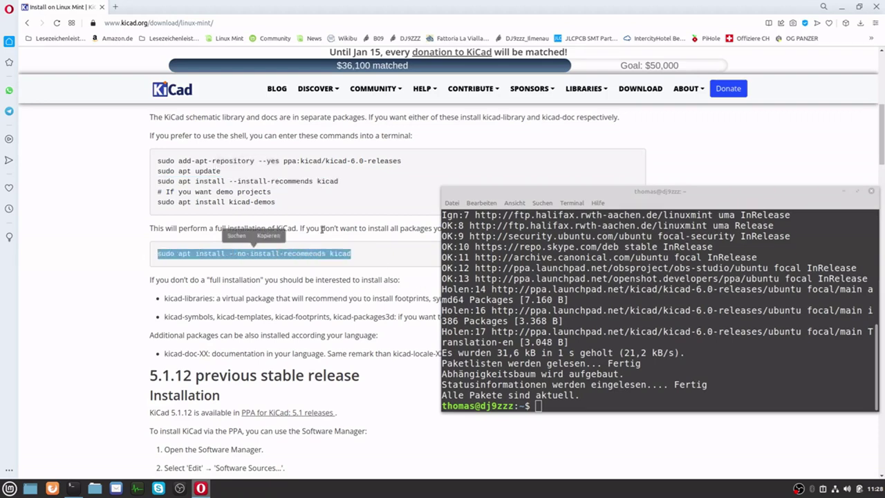
drag(366, 193, 205, 187)
click(361, 198)
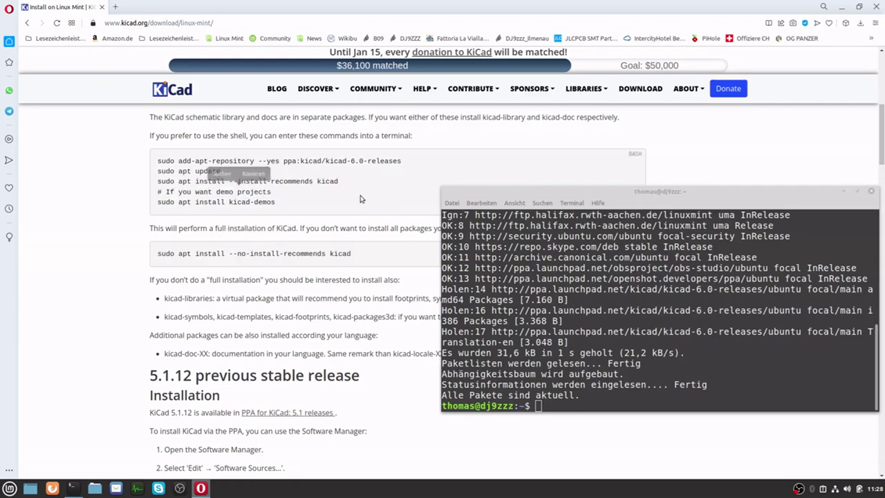
- Copy sudo apt install --install-recommends kicad from the download page, run it in the terminal and accept the installation with J
drag(352, 184, 155, 182)
key(ctrl+c)
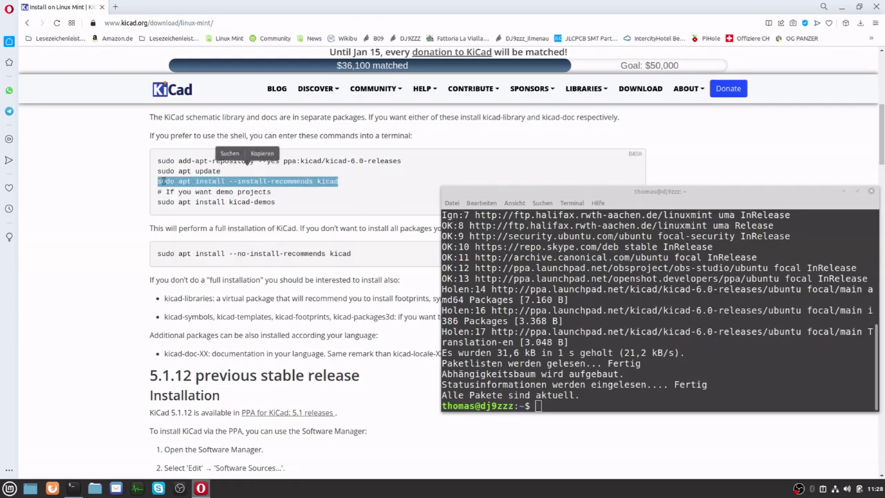
click(271, 154)
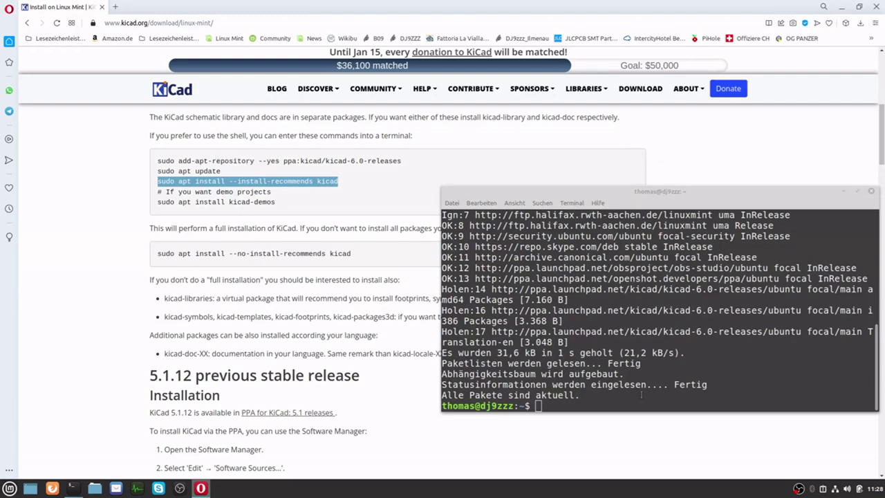
click(480, 405)
right_click(628, 300)
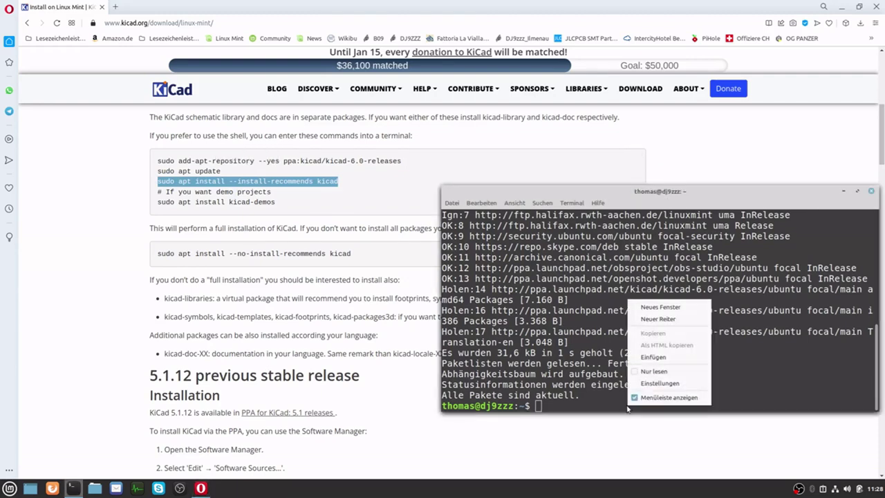
click(653, 357)
key(Return)
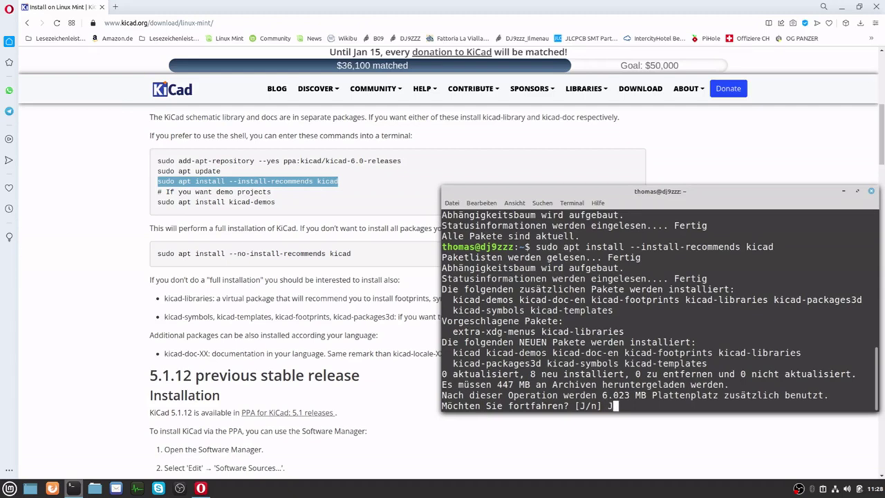
text(J)
key(Return)
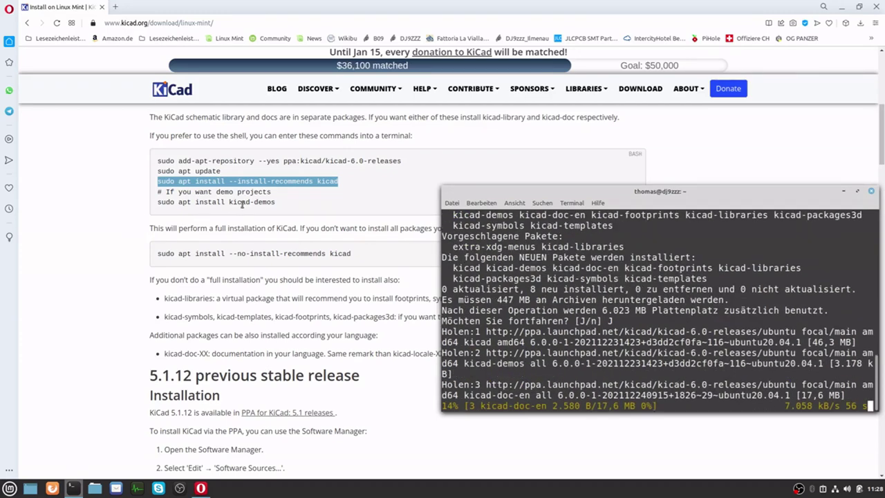
drag(277, 202, 136, 206)
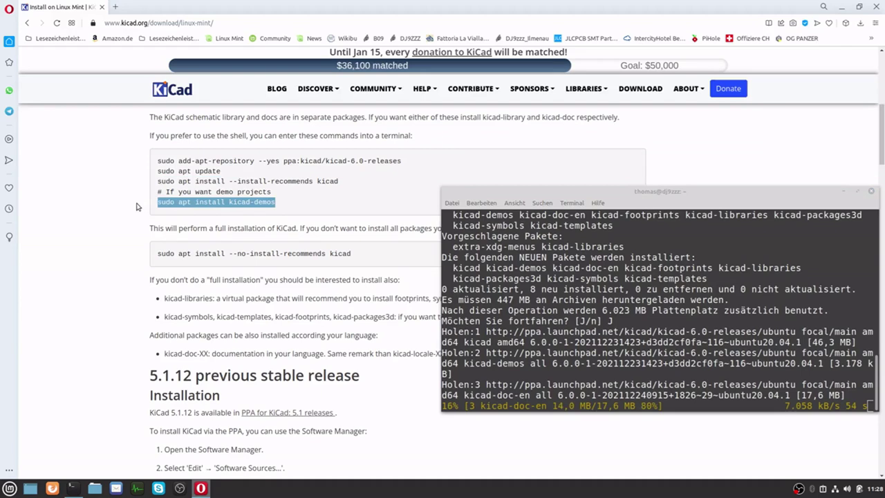
click(286, 206)
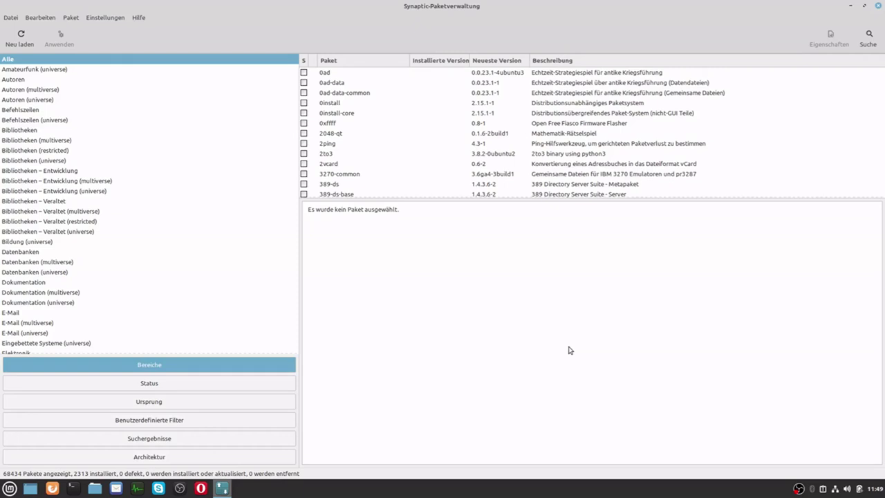
- Search the package list for kicad by description and name
key(ctrl+f)
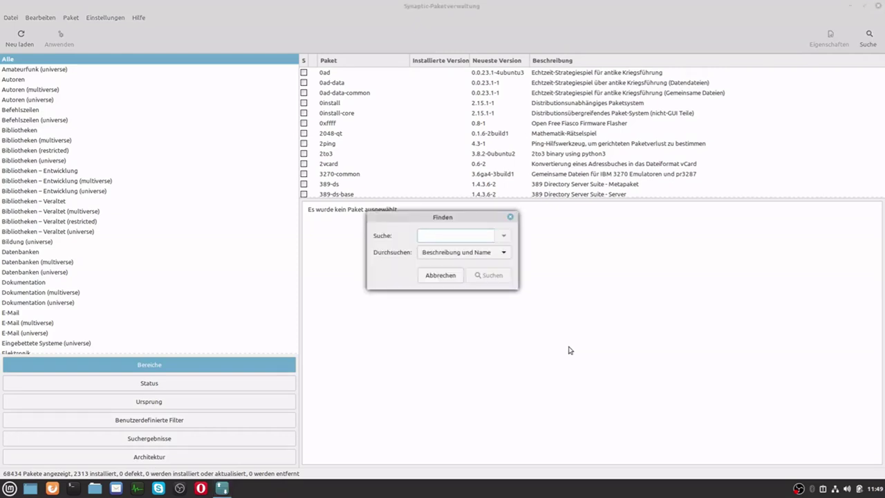
text(kicad)
key(Return)
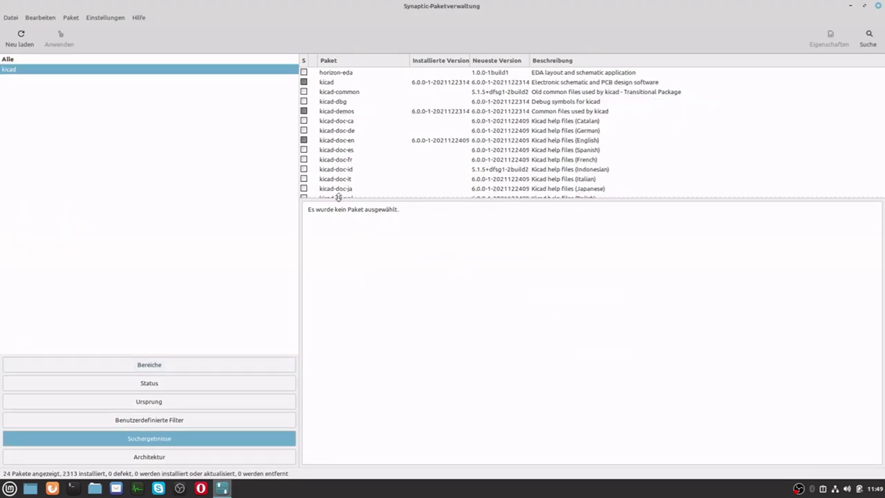
- Mark the kicad-demos package for complete removal and the German help package kicad-doc-de for installation
click(341, 113)
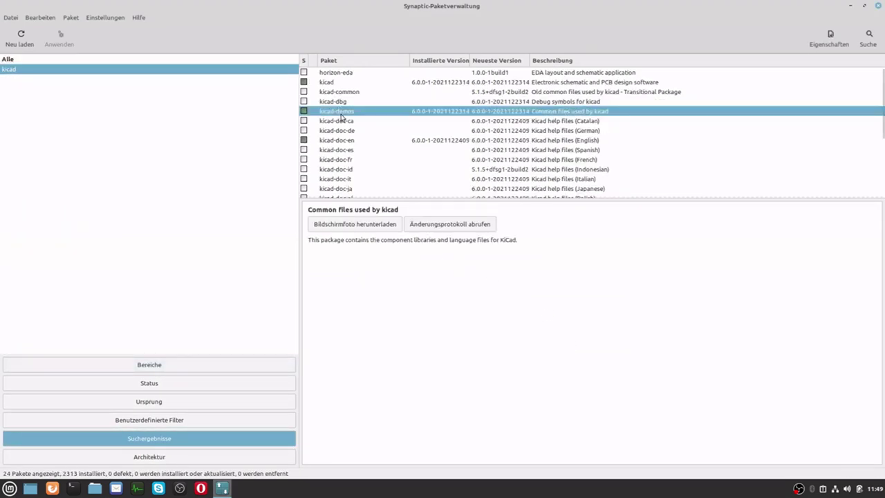
click(305, 113)
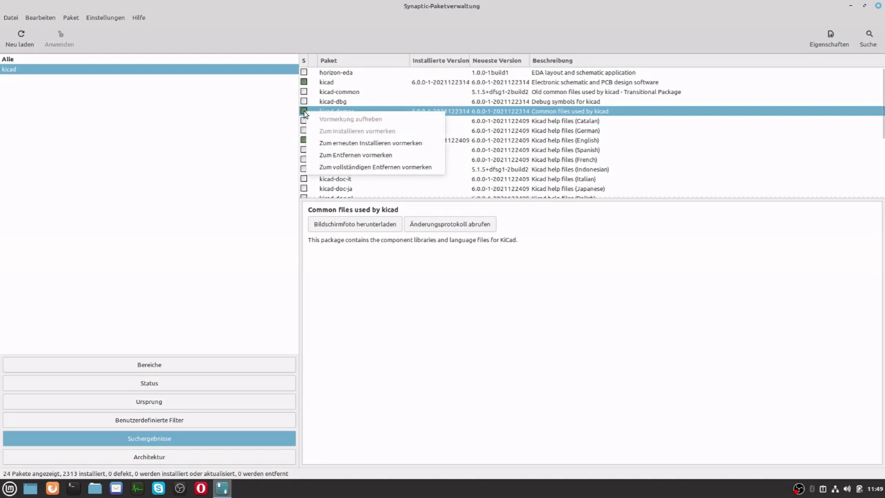
click(373, 167)
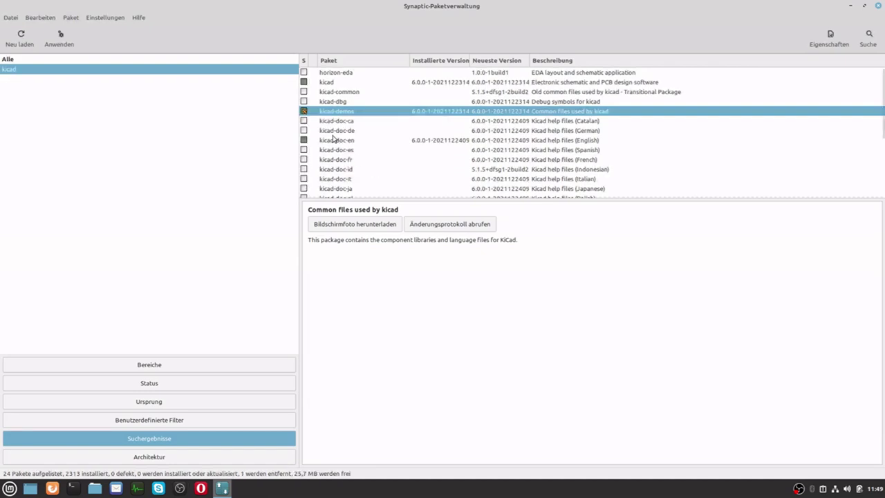
click(304, 130)
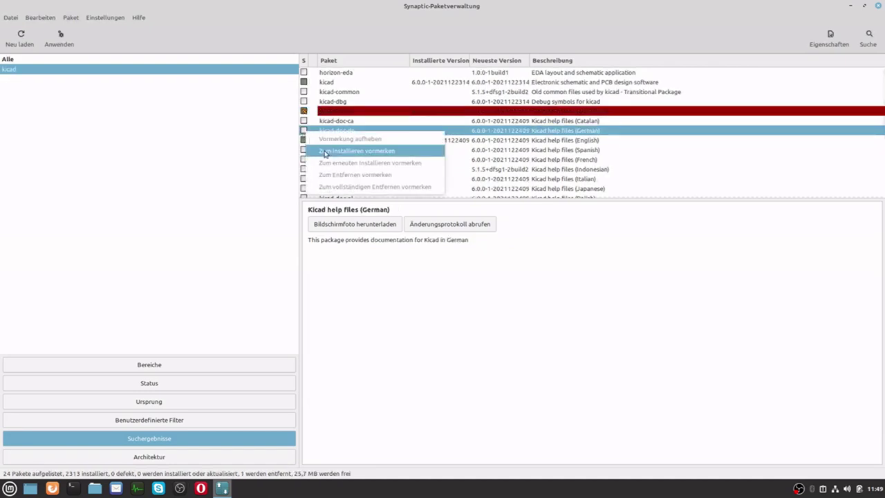
click(324, 151)
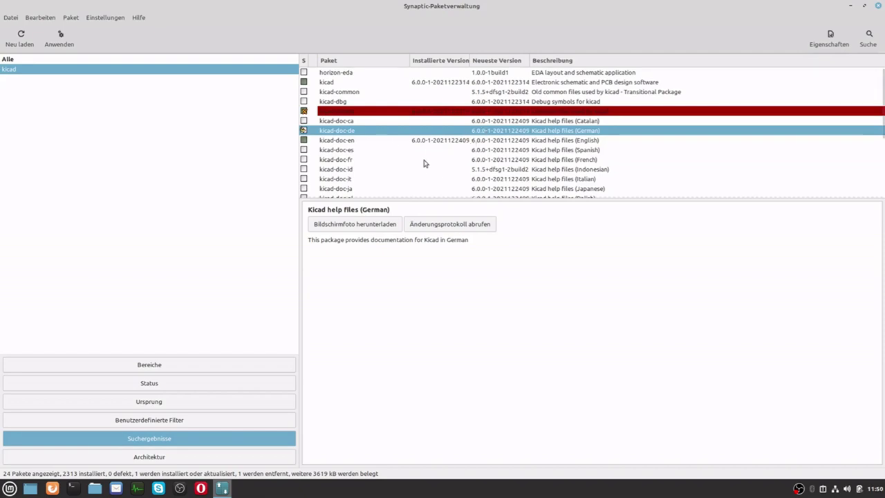
- Apply all marked package changes, dismiss the completion dialog and close the package manager
scroll(425, 163, down, 3)
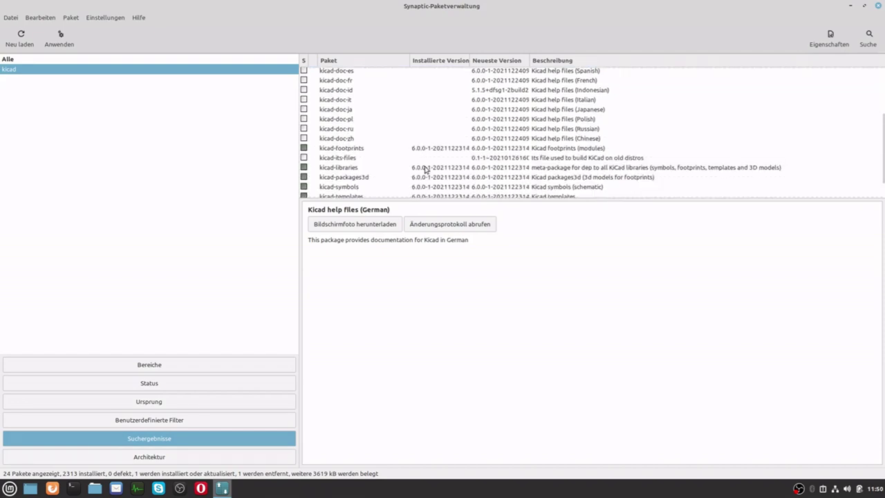
scroll(426, 170, down, 1)
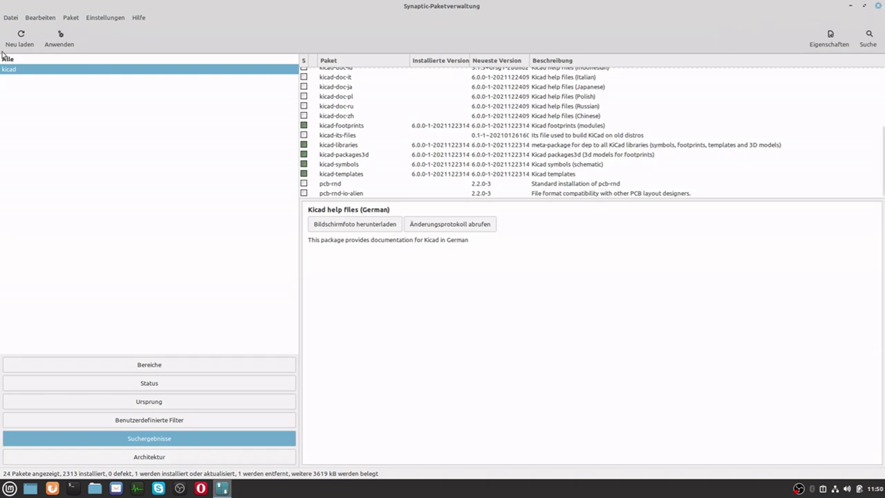
click(60, 43)
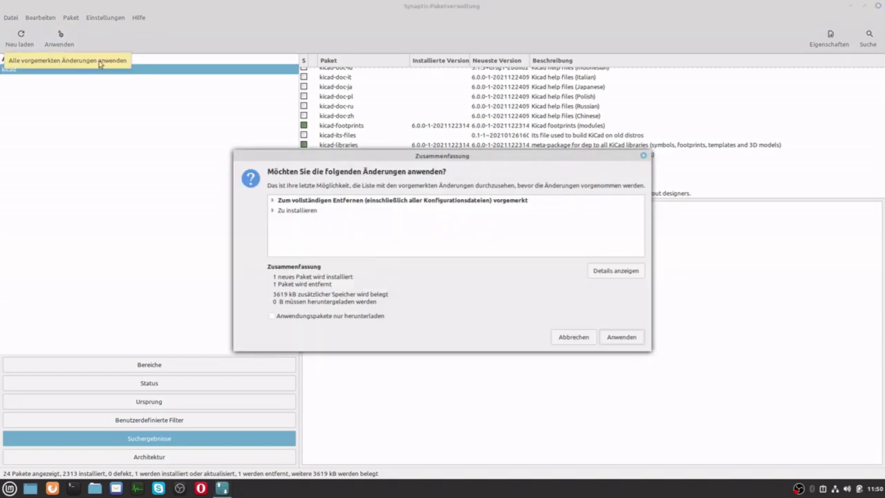
click(635, 338)
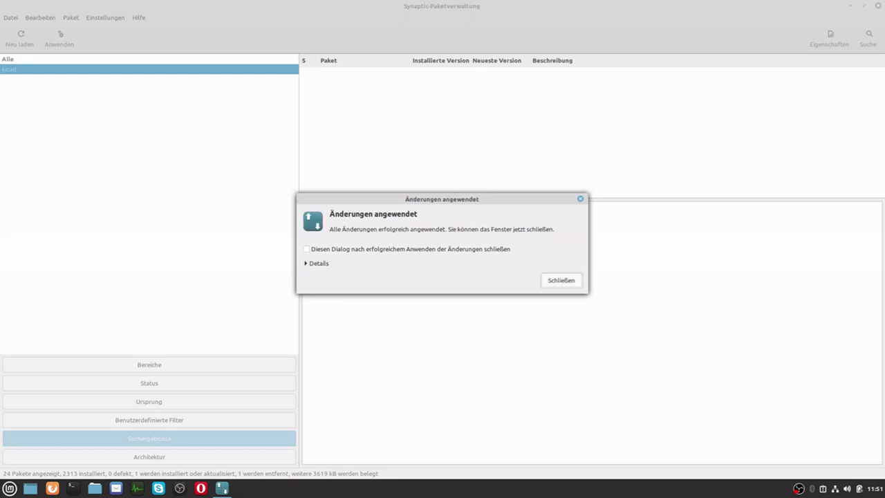
click(566, 282)
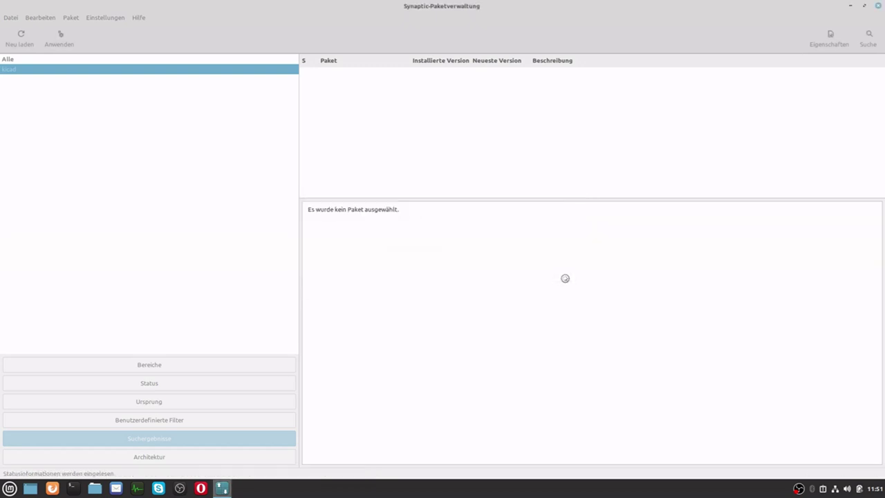
click(880, 8)
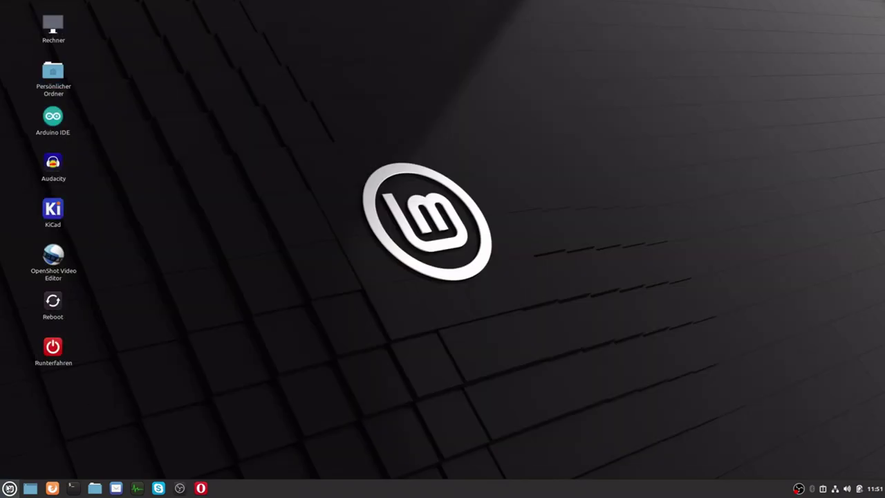
- Look up the installed KiCad programs in the application menu with the search text ki, and close the menu
click(10, 488)
text(ki)
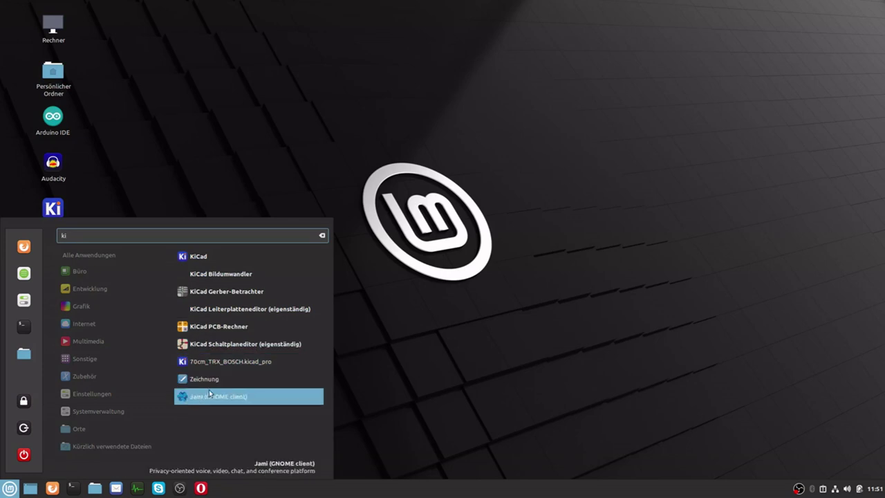
click(208, 155)
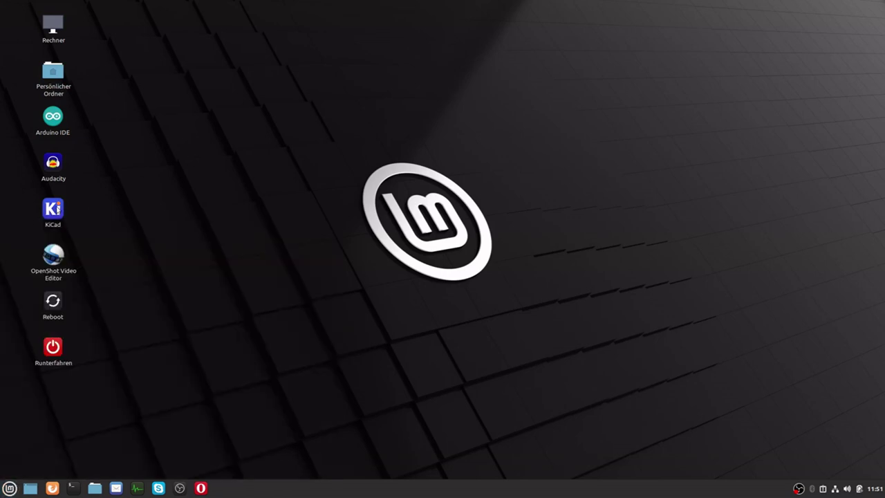
- Launch KiCad from its desktop shortcut and arrange its window higher up and taller so the full list of tools fits
double_click(53, 218)
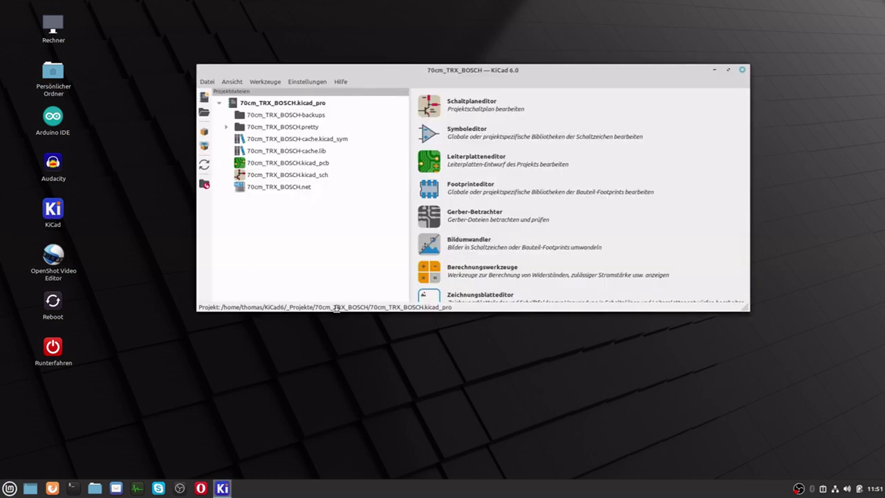
drag(577, 310, 575, 393)
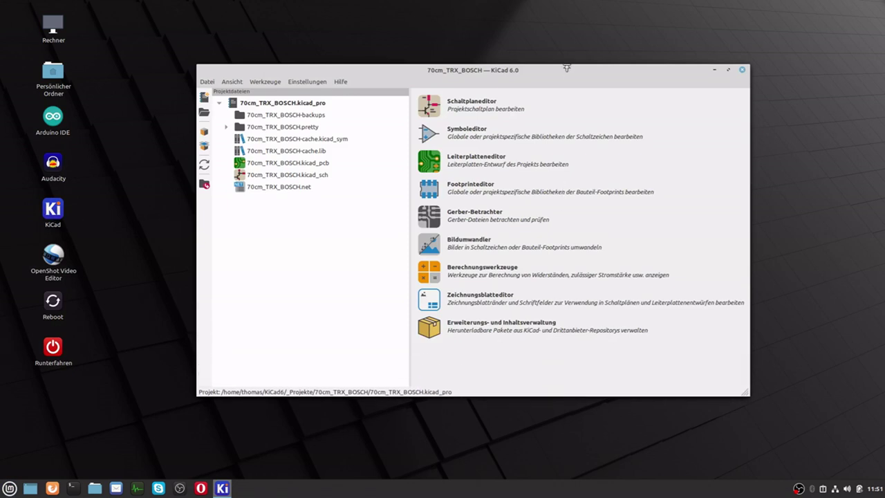
drag(565, 66, 533, 20)
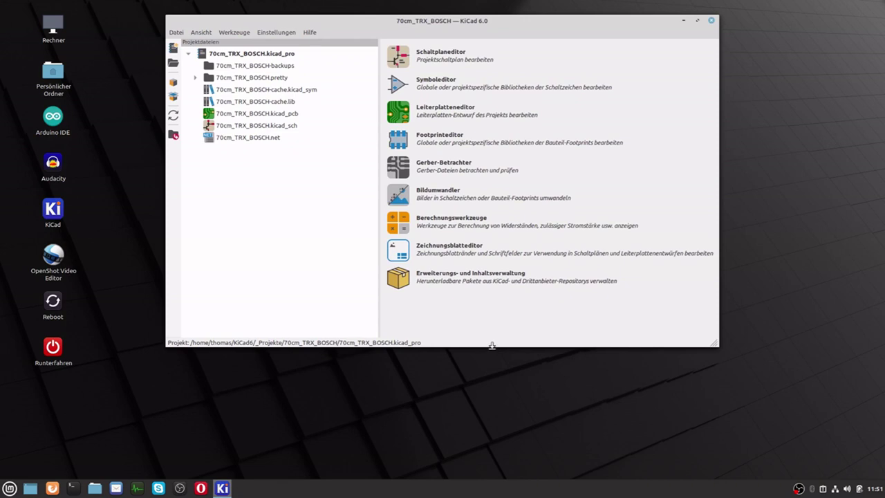
drag(492, 347, 492, 362)
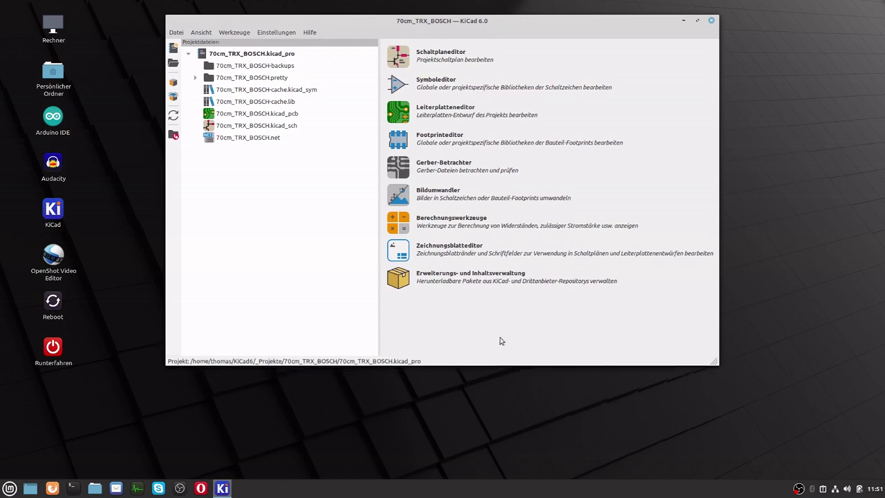